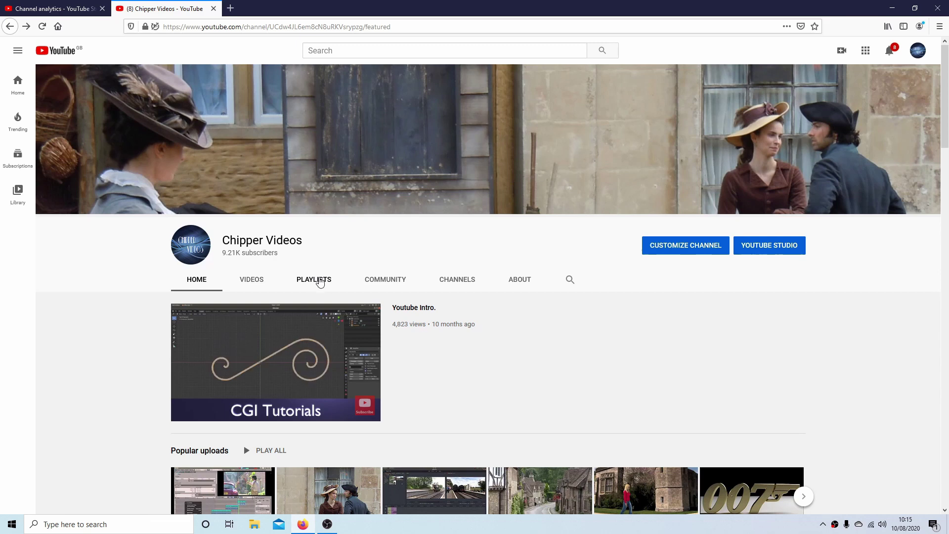
- Show the Chipper Videos channel's PLAYLISTS tab on YouTube
left_click(313, 278)
left_click_drag(945, 160, 947, 241)
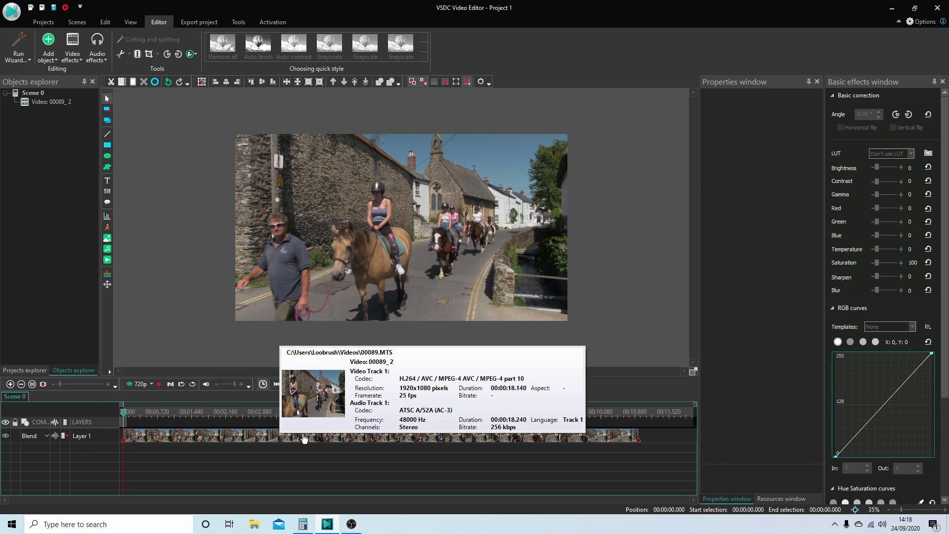
- Select the horse-riding clip on Layer 1 to show its properties
mouse_move(309, 436)
left_click(309, 438)
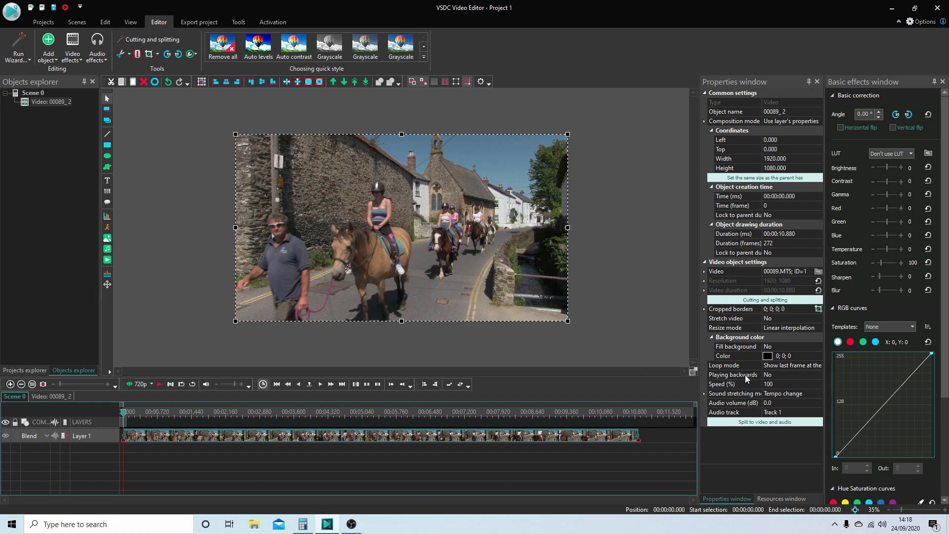
- Set the clip's Playing backwards property to Yes
left_click(783, 374)
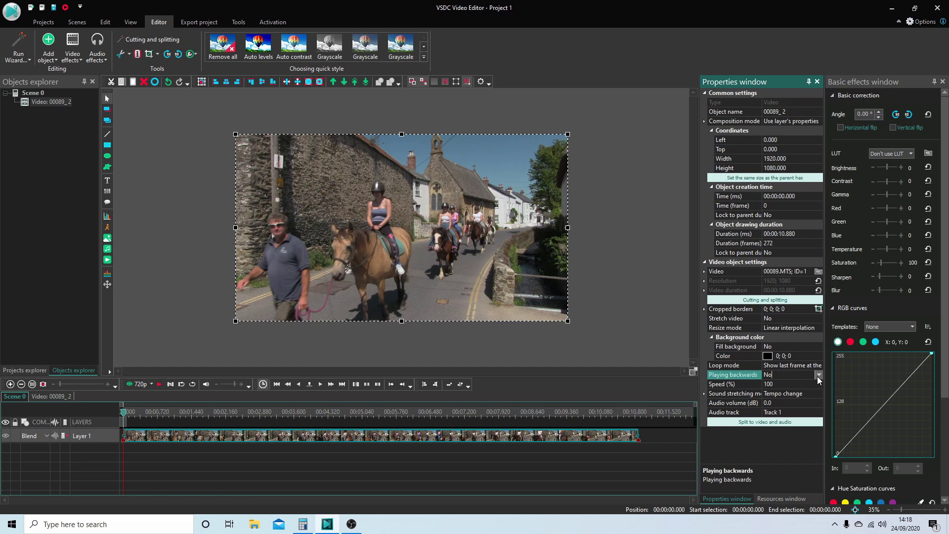
left_click(819, 376)
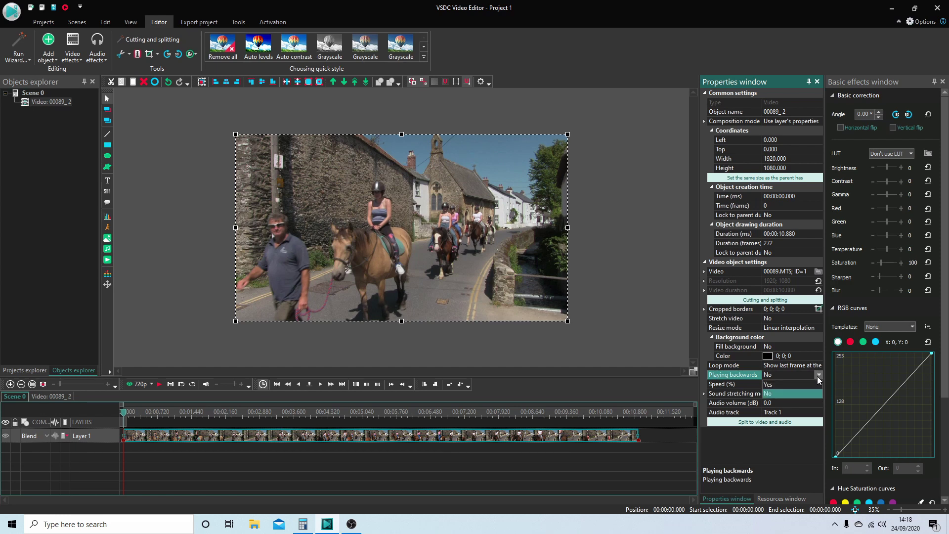
left_click(771, 385)
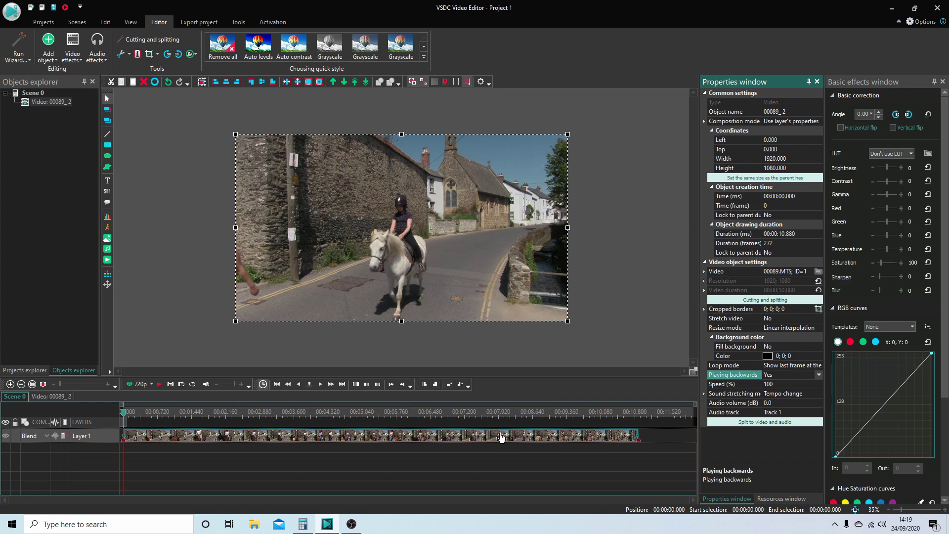
left_click(160, 387)
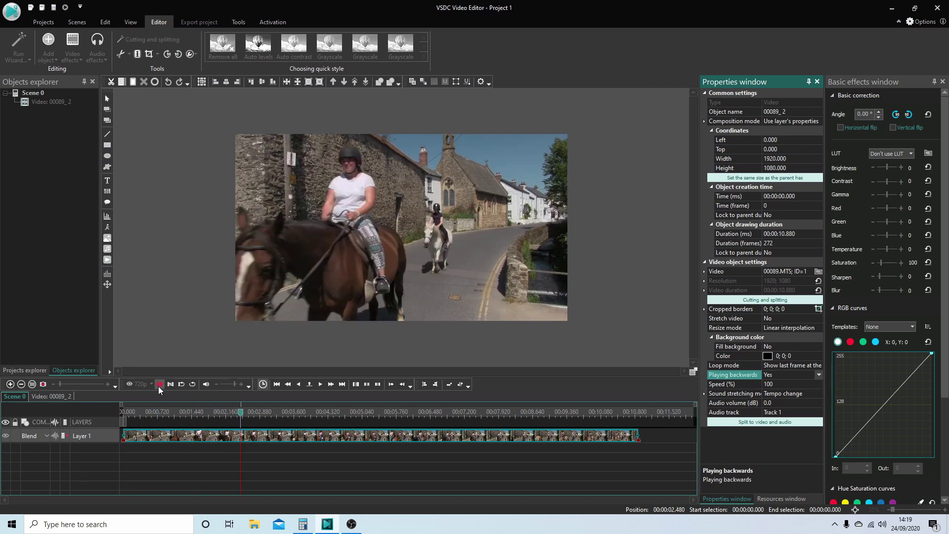
left_click(158, 387)
left_click(277, 383)
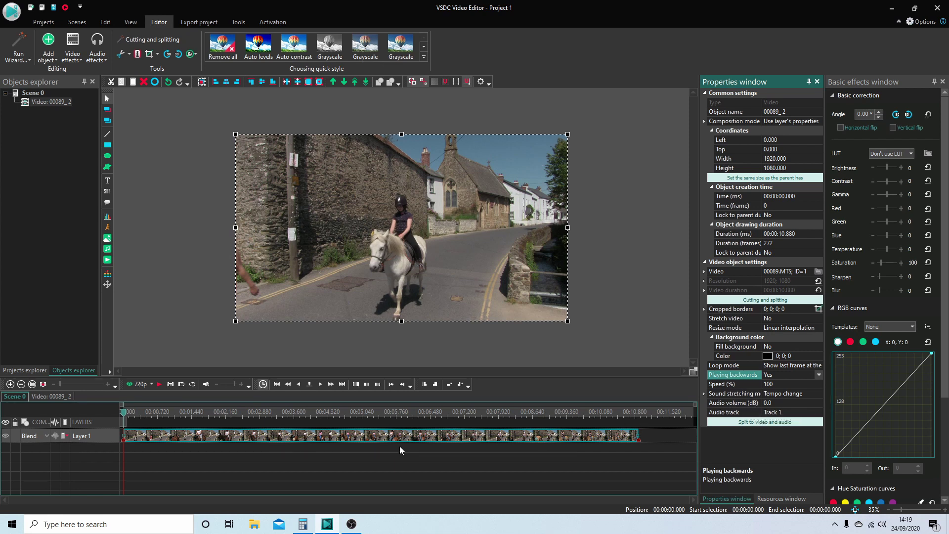
- Select the clip's Audio volume (dB) row to set it to -100.0
left_click(777, 405)
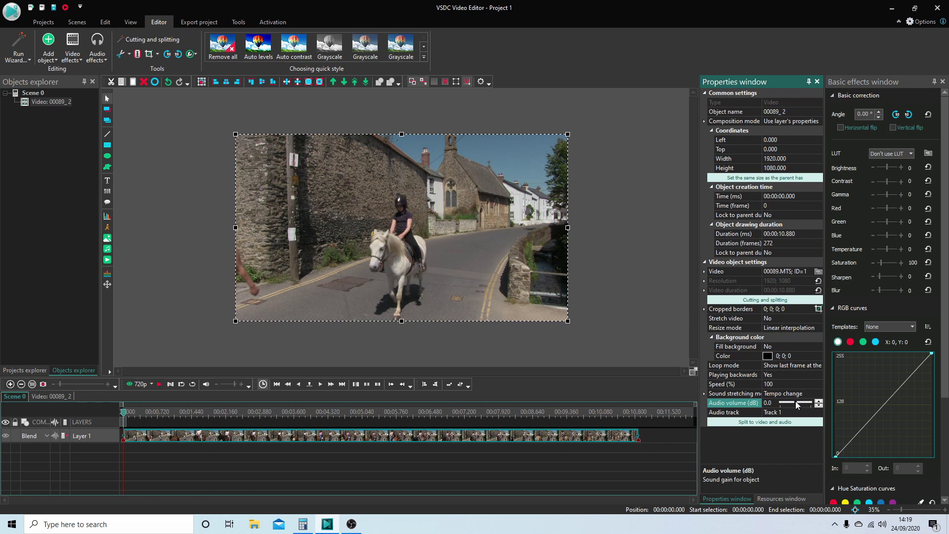
type("-100.0")
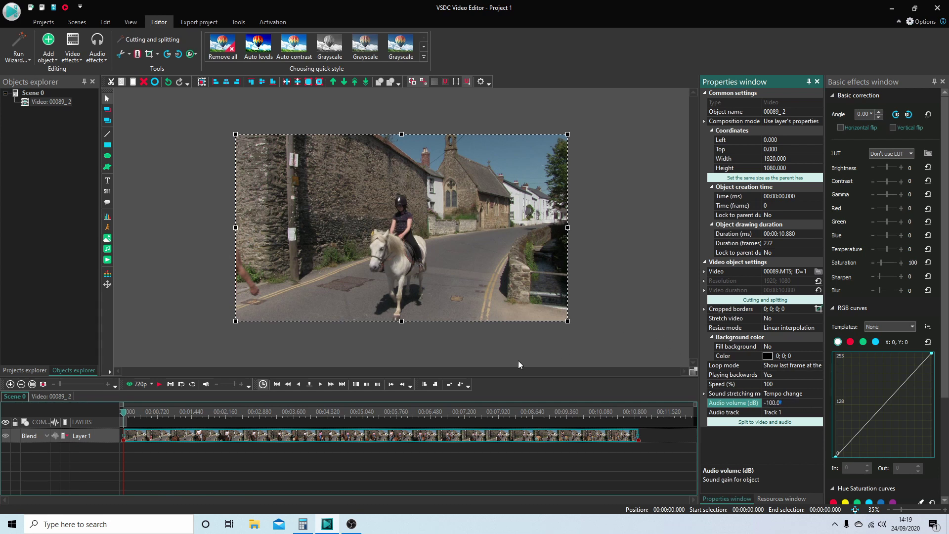